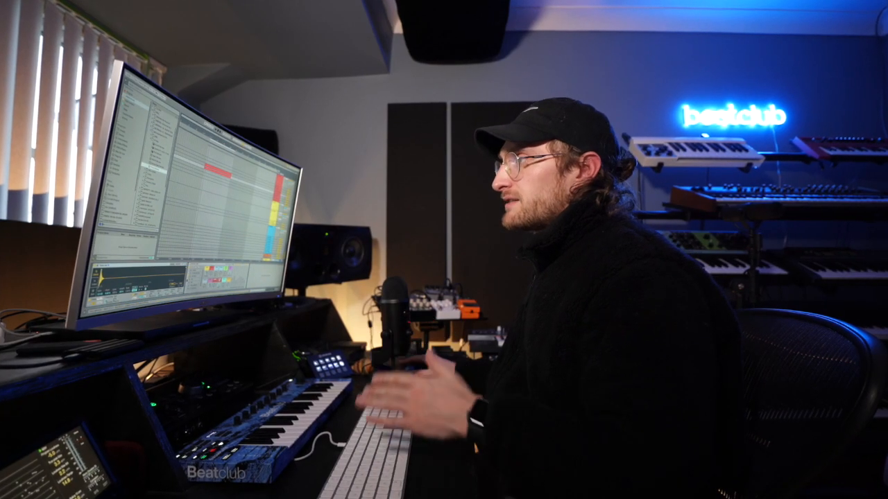
Open the Basic Snare clip on track 4 and edit its C3 snare note on beat 1.3
double_click(207, 167)
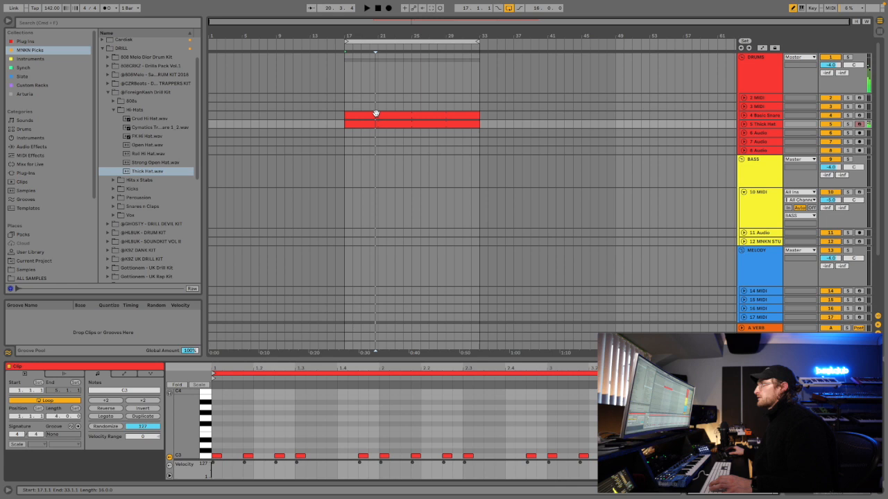
click(375, 113)
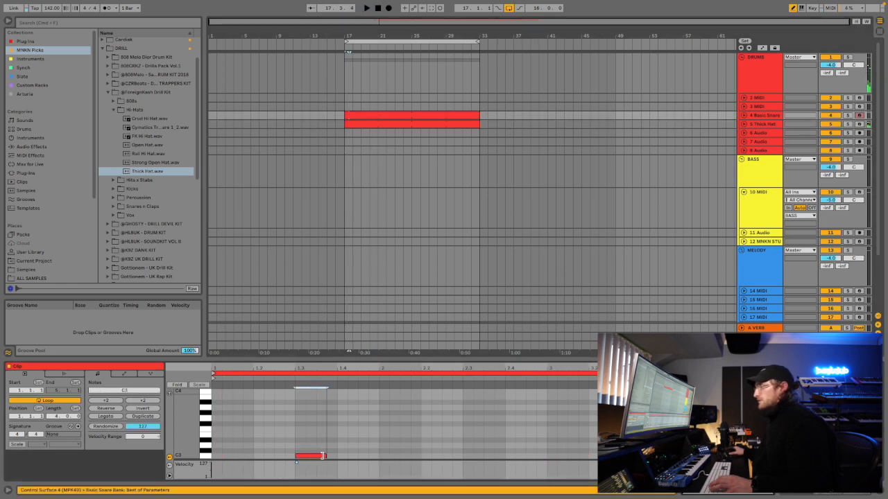
click(302, 457)
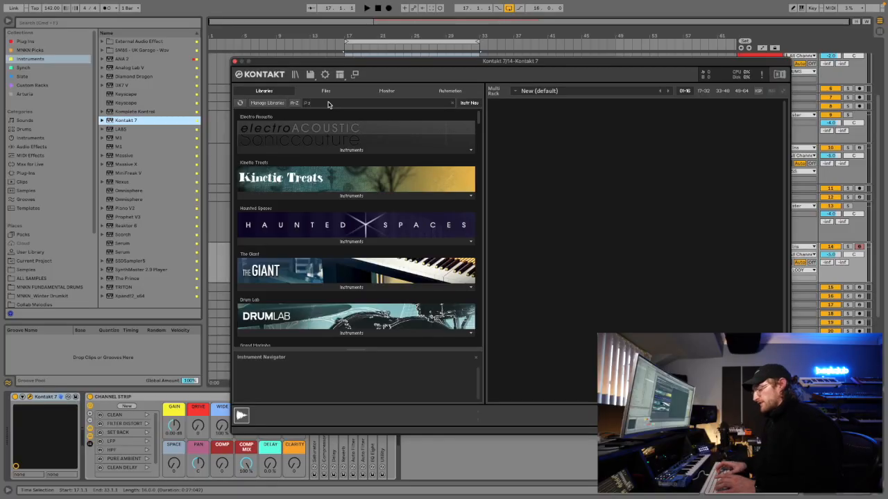
Search Kontakt's libraries for "spi" and load the Violins 1 (8) instrument from Spitfire Studio Strings
text(pi)
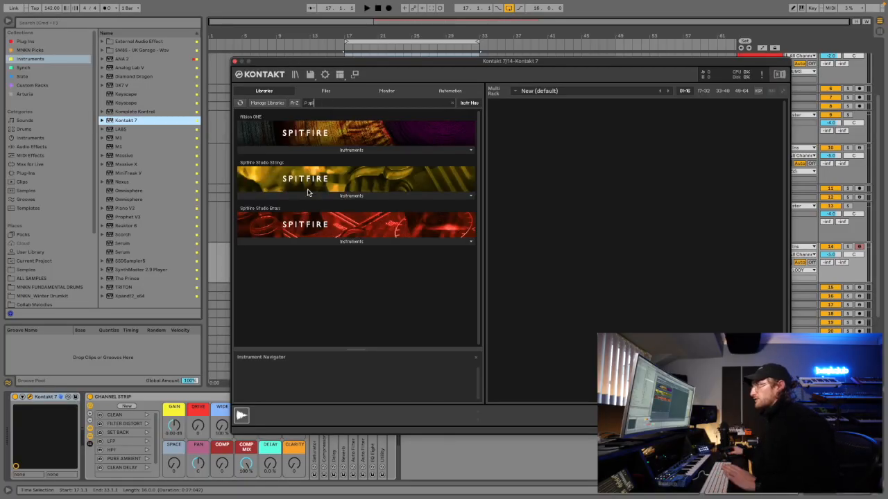
click(312, 195)
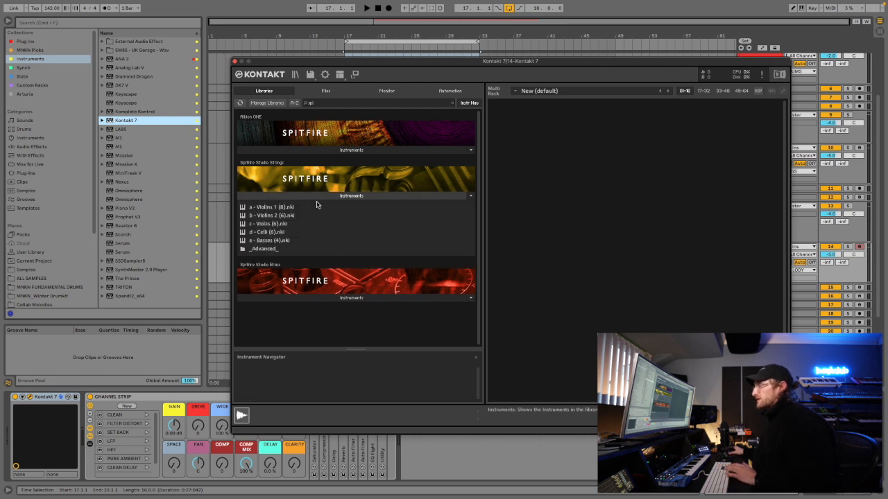
drag(271, 206, 698, 224)
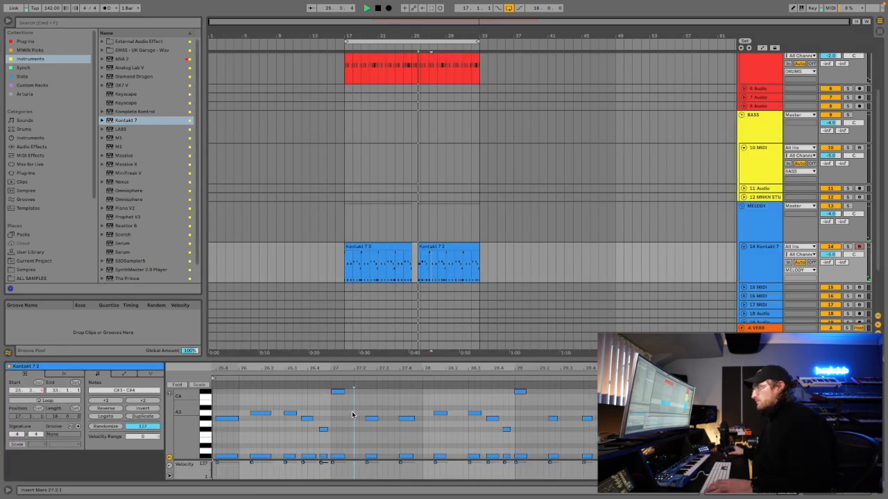
In the second Kontakt 7 clip, adjust the C#3 note at 26.4.3 to end at 27.1.1, and select the clip
key(b)
key(b)
click(321, 456)
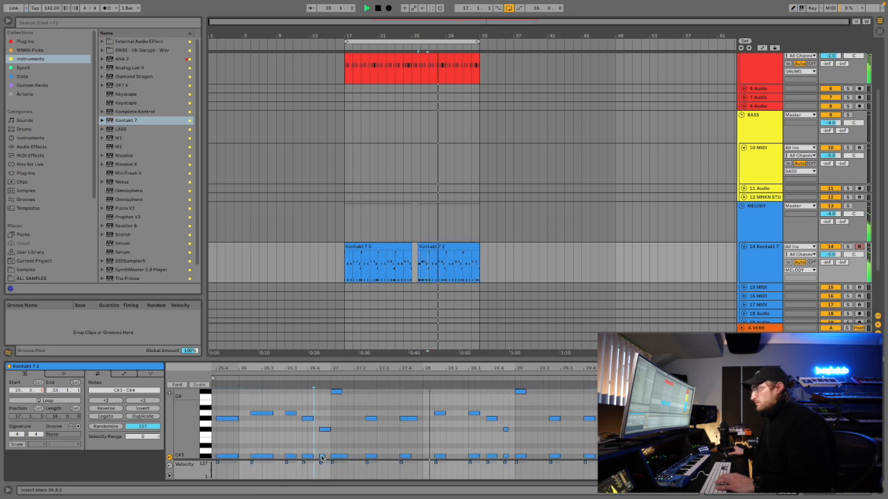
click(323, 456)
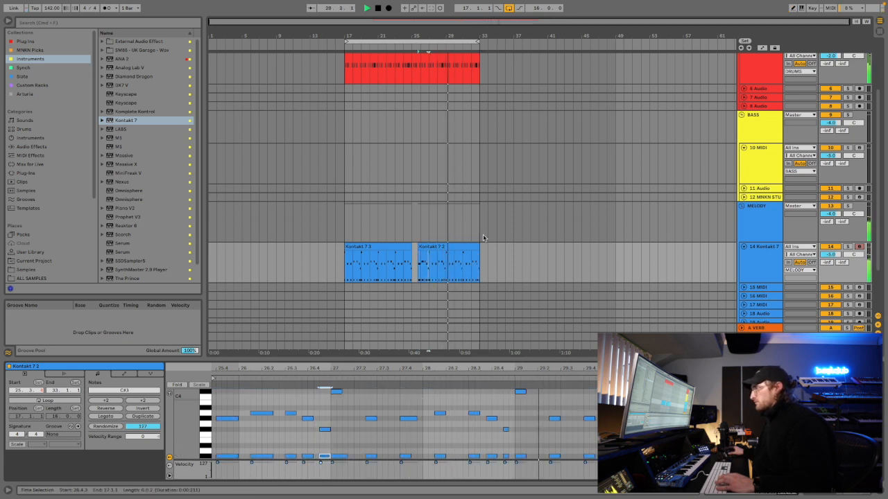
click(423, 248)
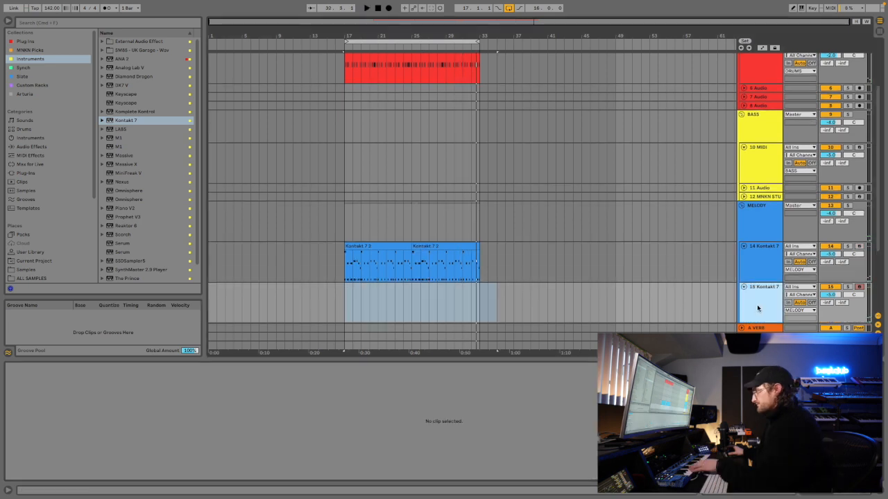
Open the Kontakt 7 instrument window of track 15
double_click(756, 307)
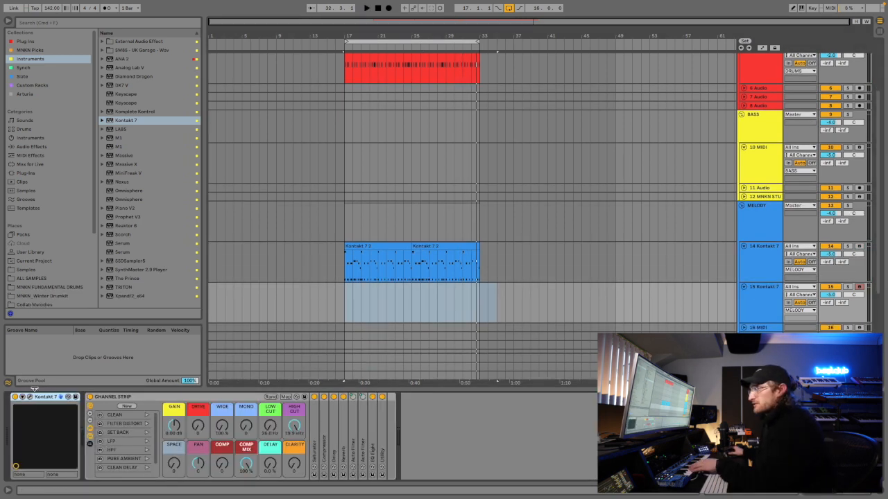
click(29, 397)
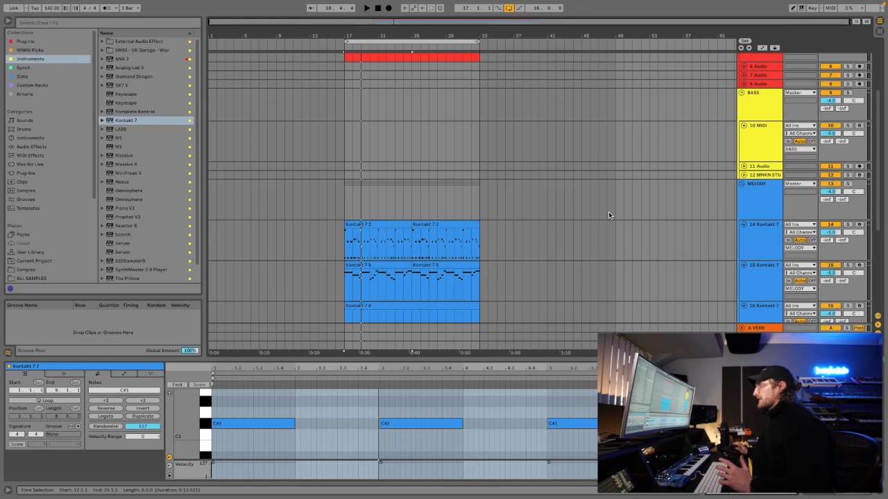
Draw additional C3 kick notes in the Drill Kick clip at 3.2.3, 4.2 and 4.4
scroll(548, 174, up, 5)
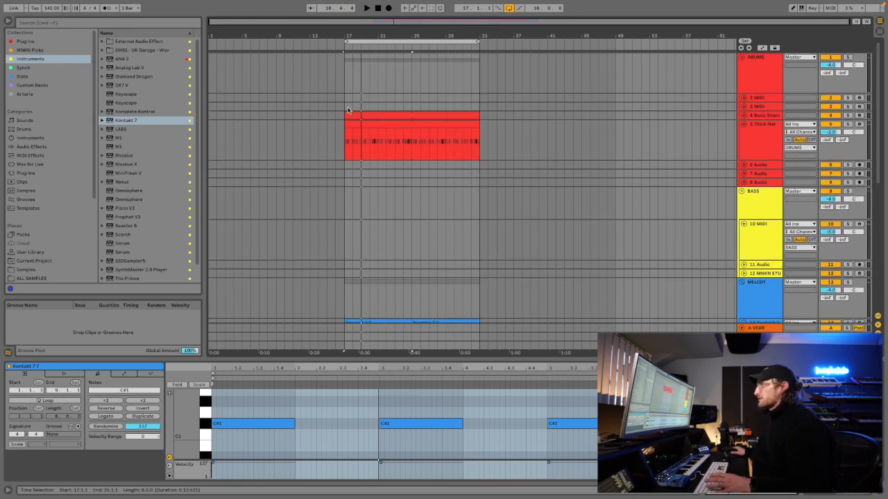
click(380, 107)
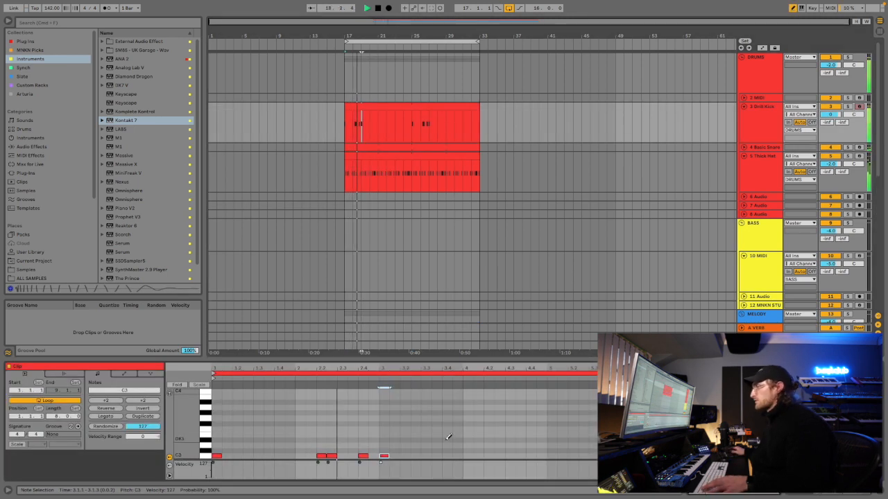
click(415, 455)
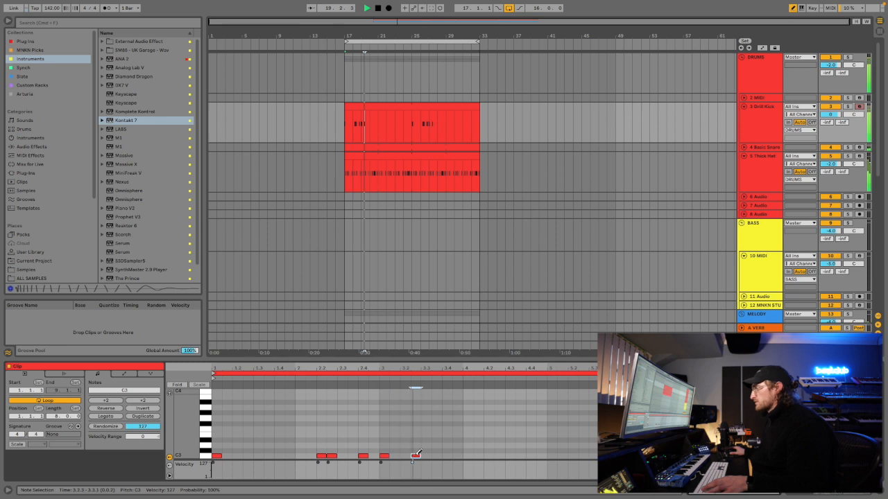
click(489, 455)
click(530, 456)
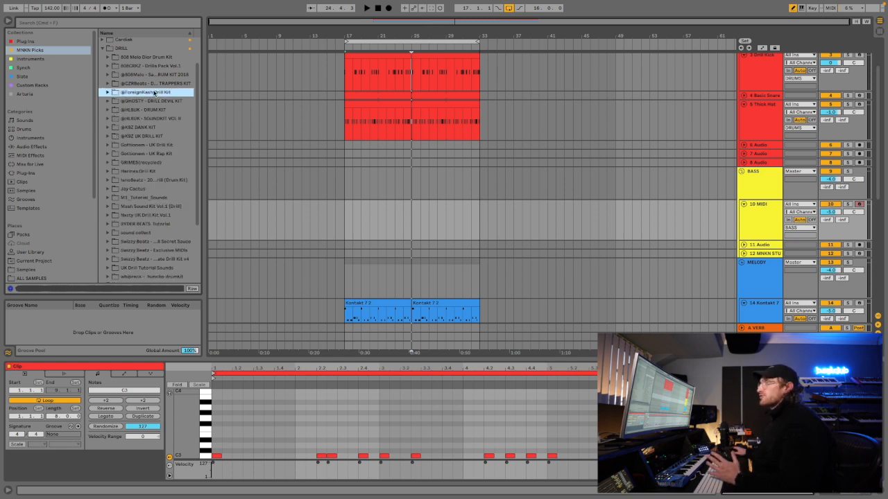
Browse the drum kits in the DRILL sample folder, from the ForeignKash kit down to Hermes Drill Kit
key(Down)
key(Down)
key(Down)
key(Down)
key(Down)
key(Down)
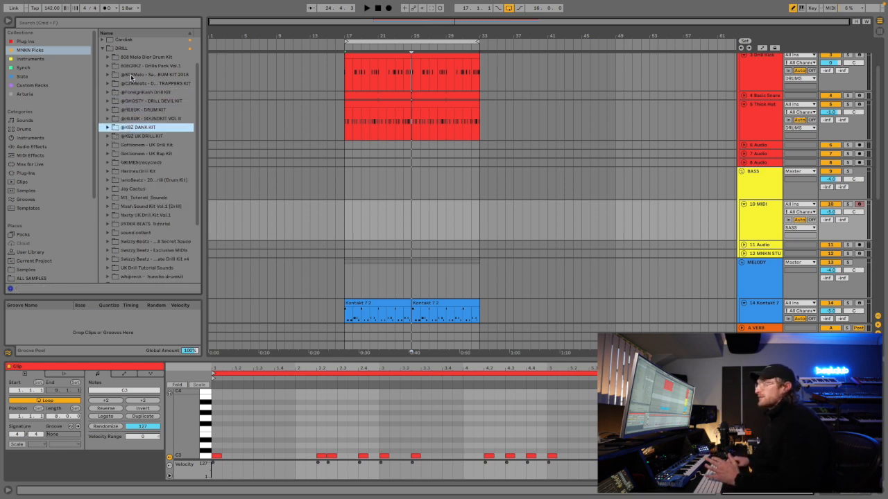
key(Down)
key(Down)
key(Down)
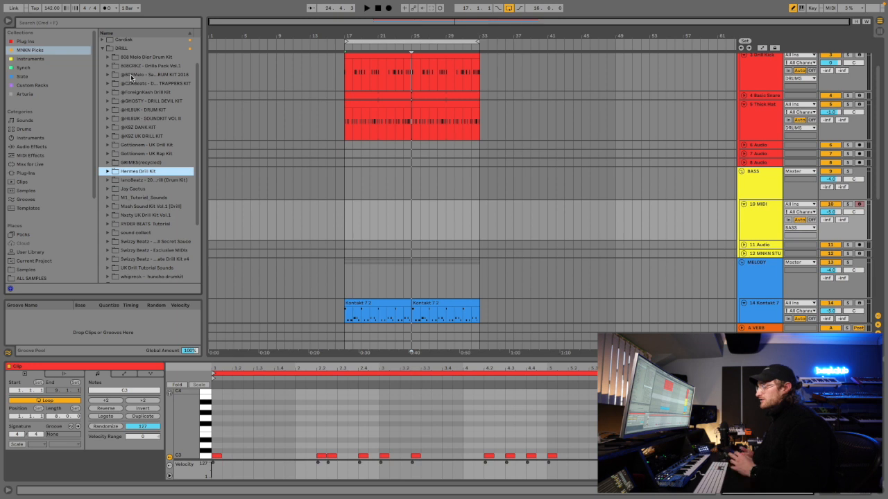
click(135, 145)
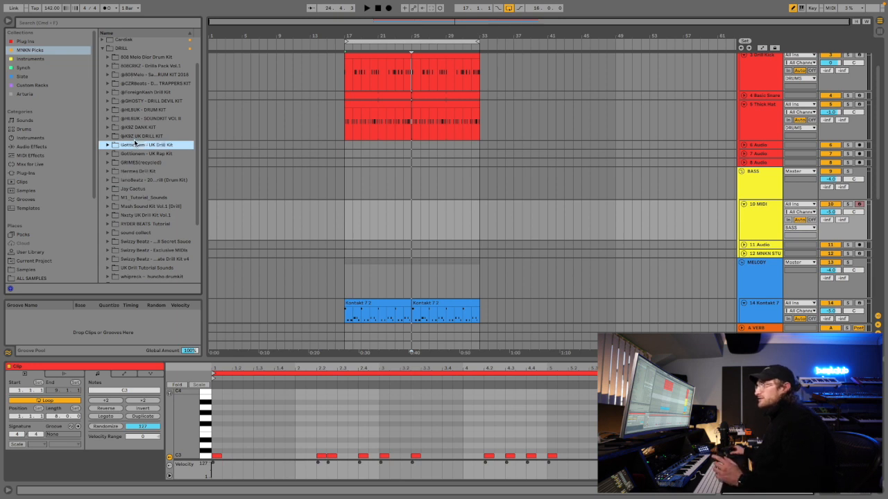
click(154, 162)
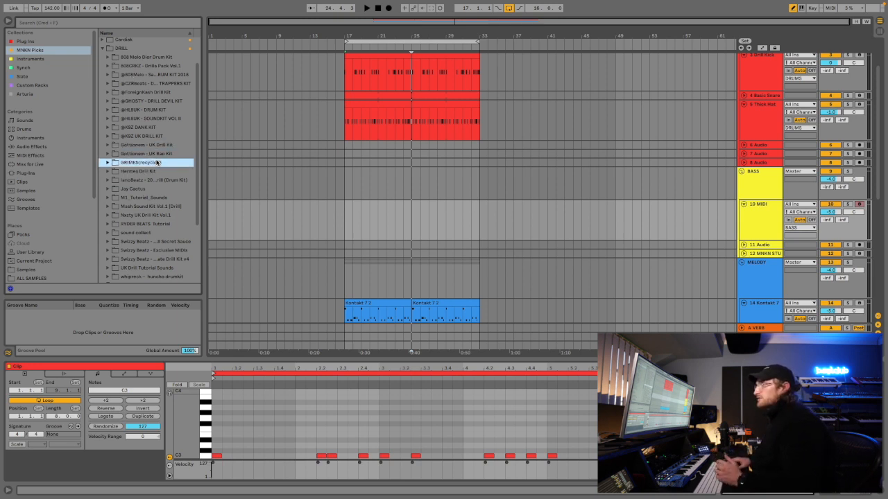
key(Down)
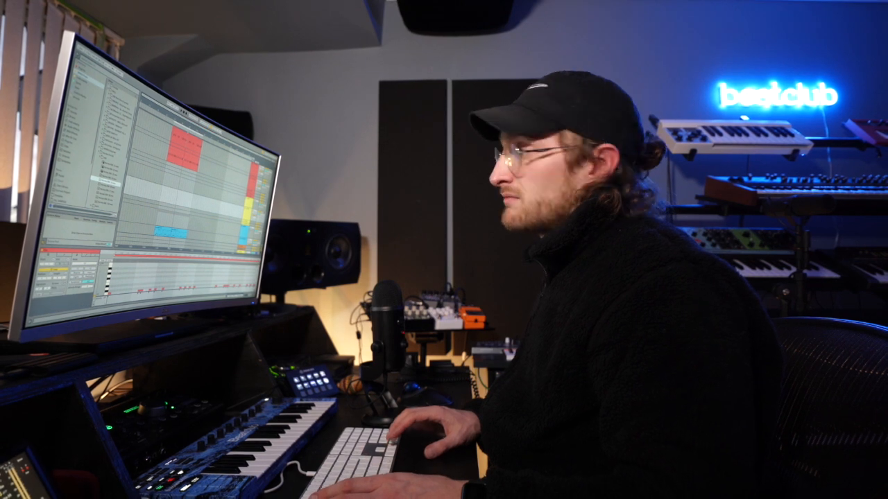
Copy the Drill Kick pattern from bar 17 to bar 33 onto the Hermes 808 bass track
key(super+d)
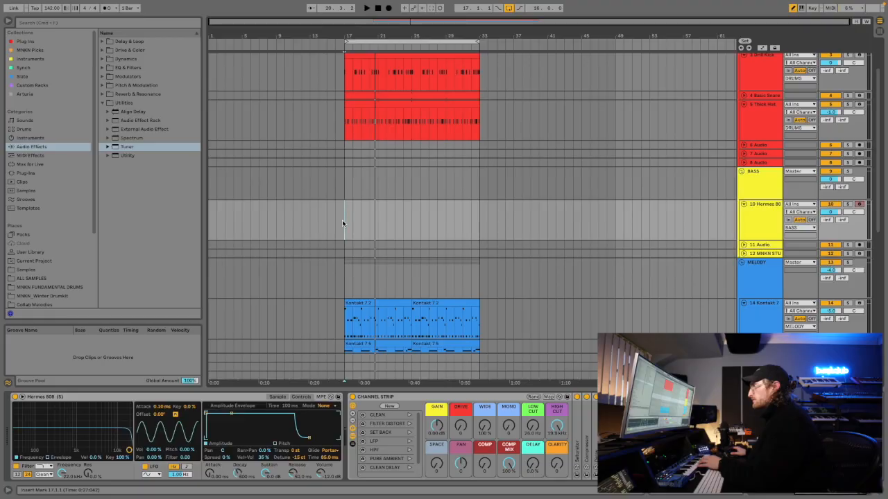
click(366, 57)
drag(366, 57, 359, 229)
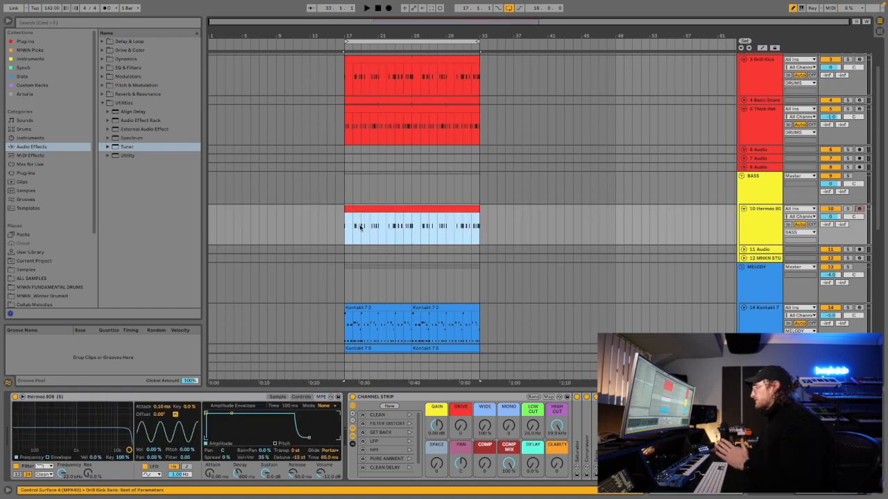
Open the copied kick pattern on the Hermes 808 track in an enlarged note editor and audition it
double_click(360, 205)
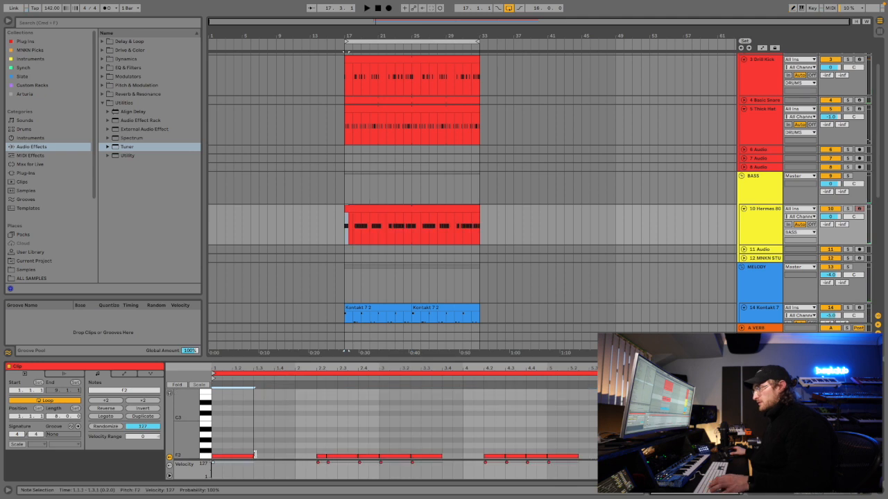
key(space)
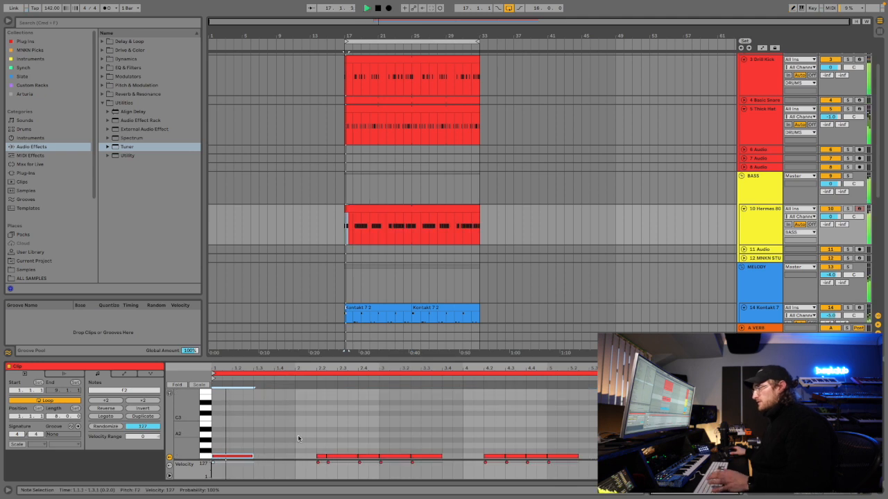
key(space)
drag(247, 358, 246, 238)
key(space)
mouse_move(189, 349)
mouse_down()
mouse_move(208, 352)
mouse_move(198, 361)
mouse_up()
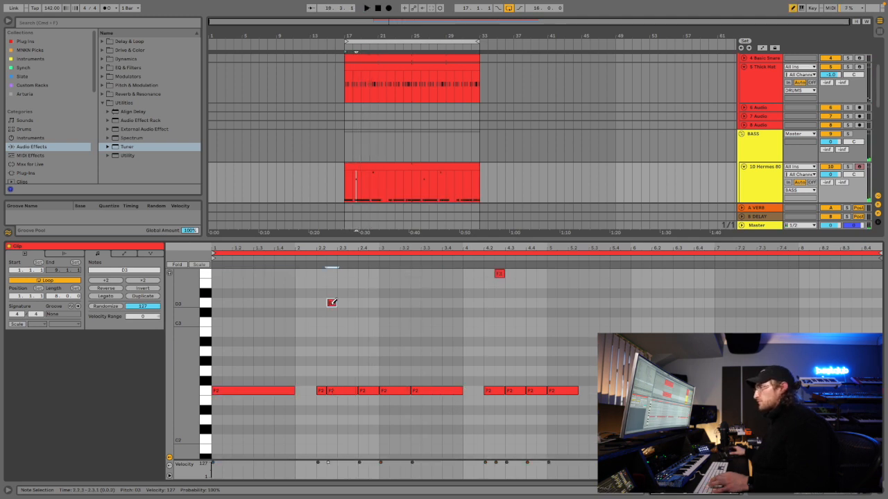
Raise the D3 note at 2.2.3 to F3, and extend a D2 note from 3.4 to bar 4, replacing the F2 there
key(space)
key(Up)
key(Up)
key(Up)
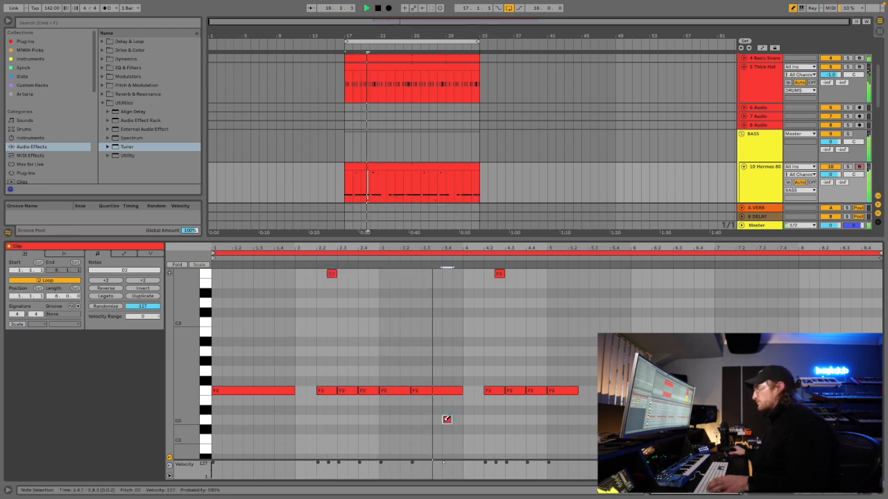
drag(452, 419, 463, 418)
click(451, 391)
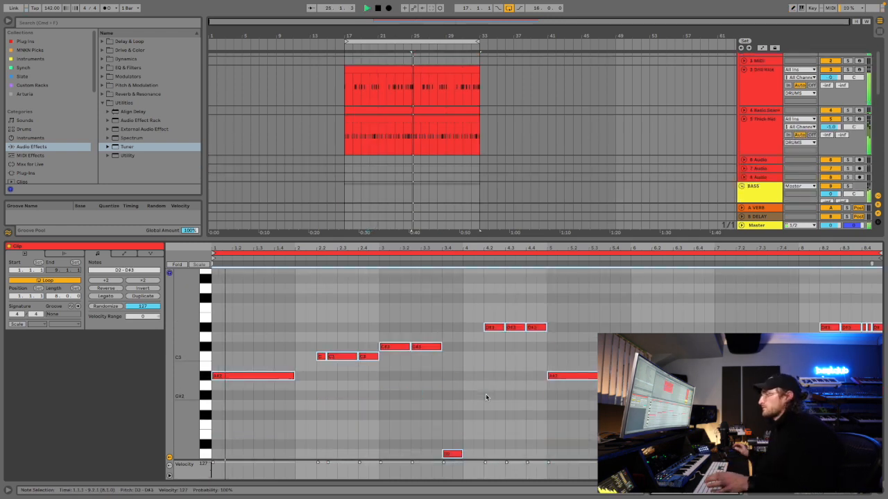
Transpose the D2 bass note at 3.4 up an octave and down one semitone to C#3
scroll(484, 393, down, 3)
scroll(472, 386, up, 3)
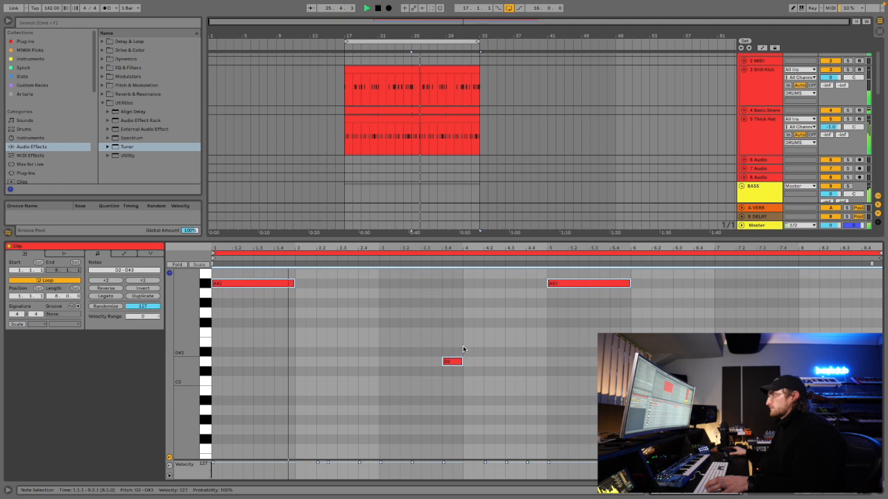
drag(463, 350, 459, 398)
key(shift+Up)
key(Down)
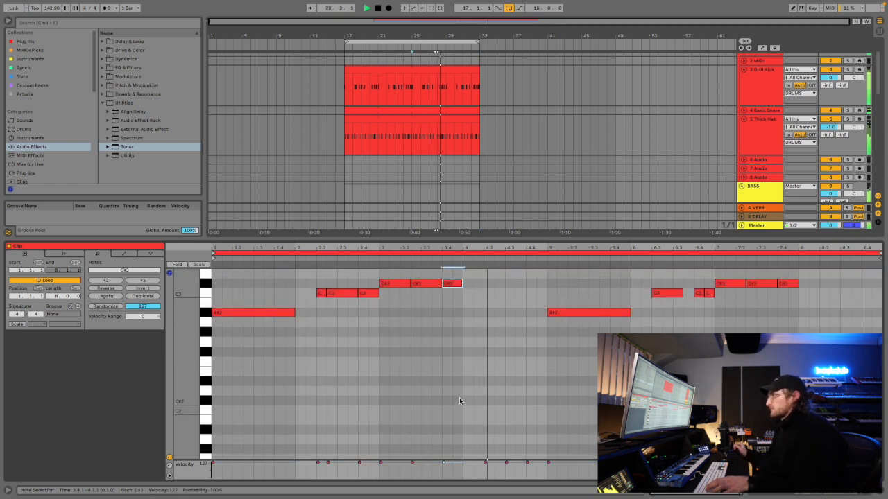
scroll(456, 393, up, 2)
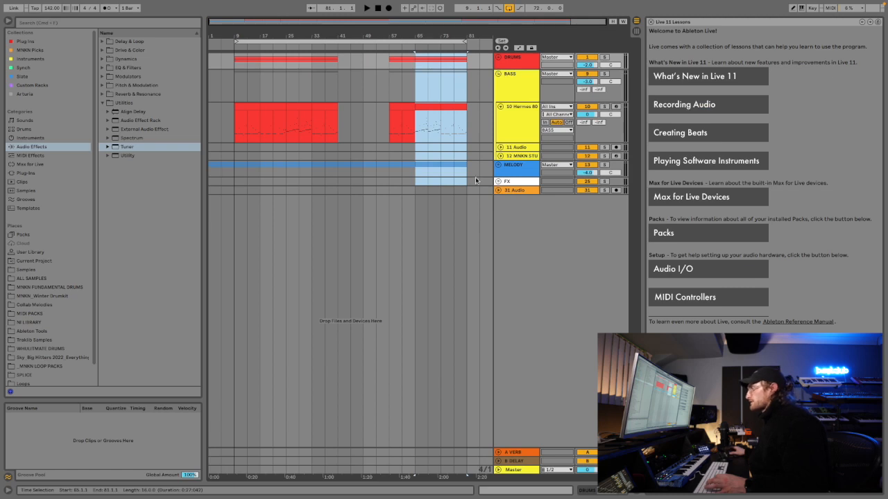
Extend the start of the arrangement loop back to bar 1
click(337, 169)
drag(245, 42, 197, 40)
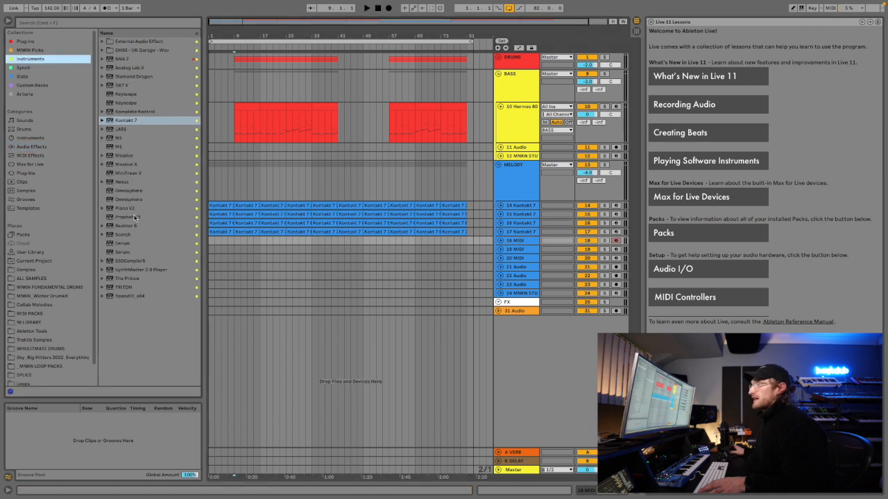
Load the VSL Vienna Instruments Pro plug-in onto the empty MIDI track 18 in the MELODY group
click(30, 174)
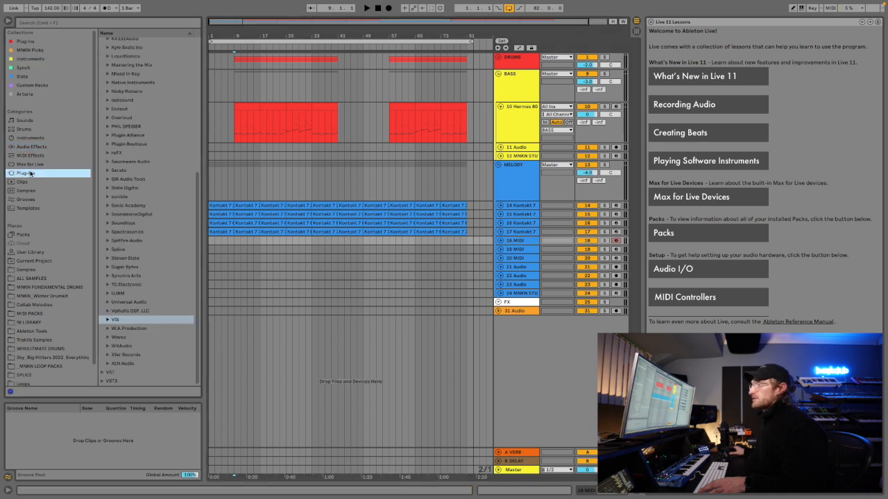
click(108, 321)
click(158, 319)
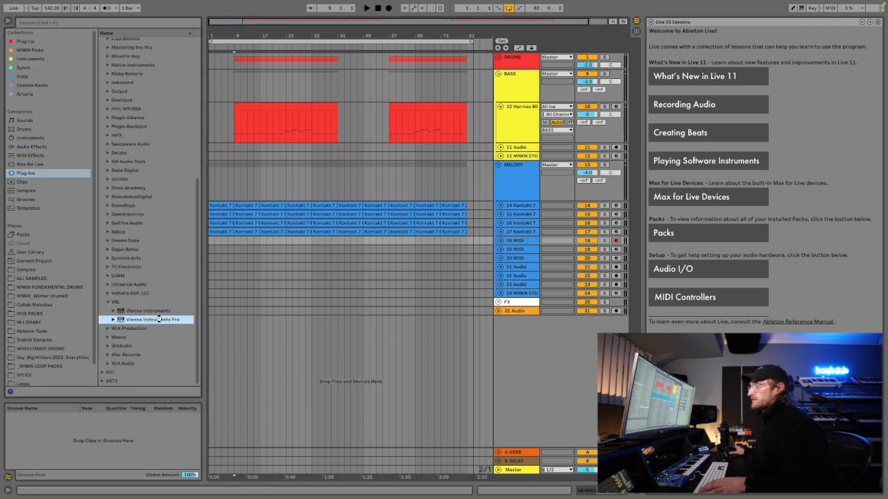
key(Return)
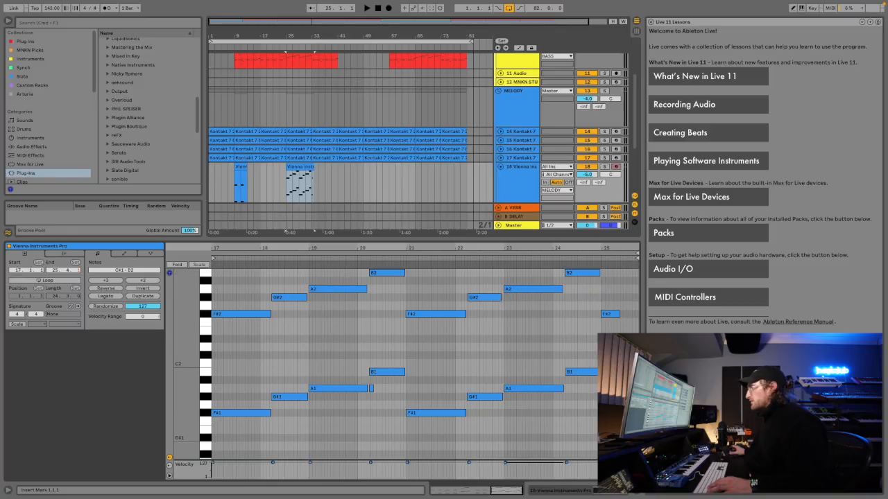
Duplicate the four-bar Vienna Instruments clip at bar 9 on track 18 three times, filling the track up to bar 25
click(301, 166)
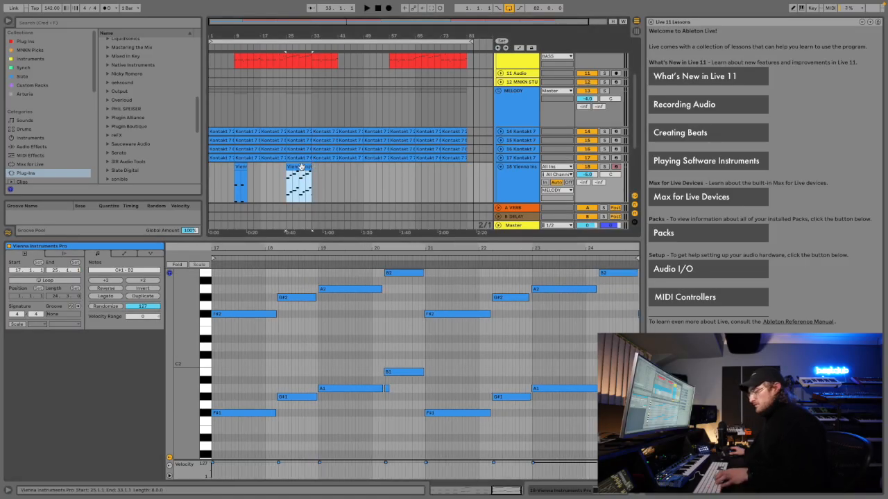
click(240, 166)
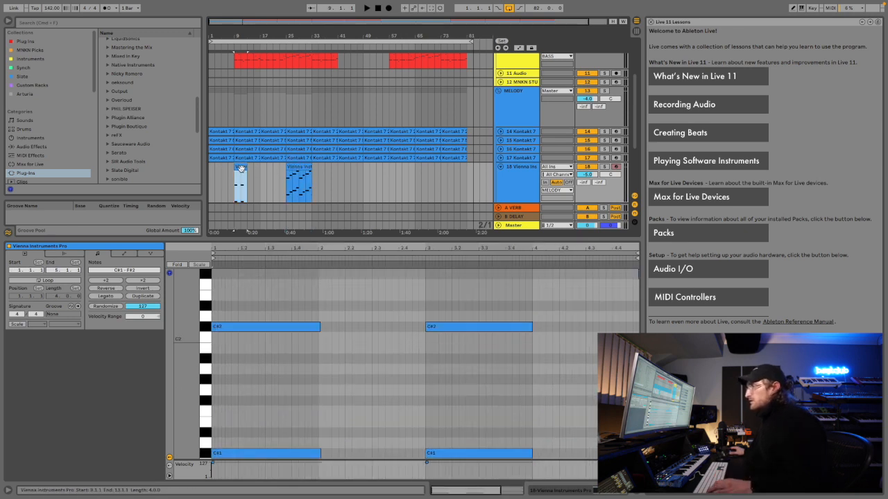
click(309, 378)
key(ctrl+a)
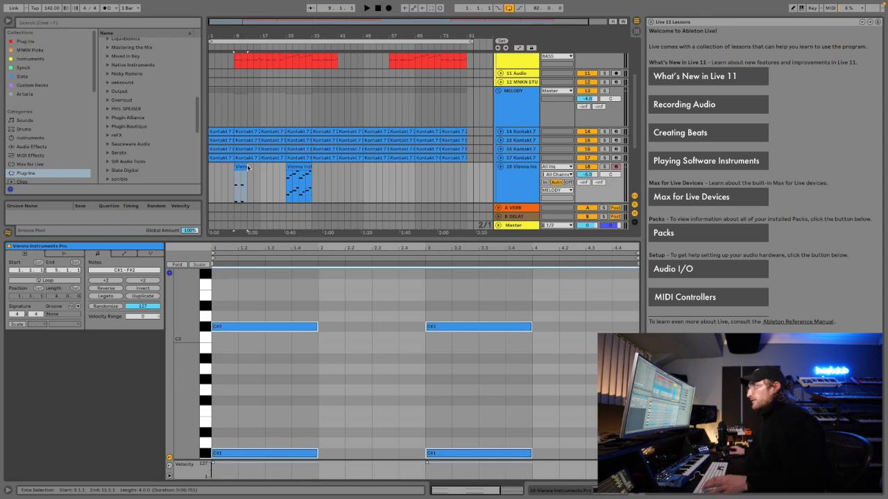
key(ctrl+d)
key(ctrl+d)
key(ctrl+d)
Quantize all notes in the Vienna Instruments clip at bar 25 and delete the short stray A1 note in bar 4
click(290, 166)
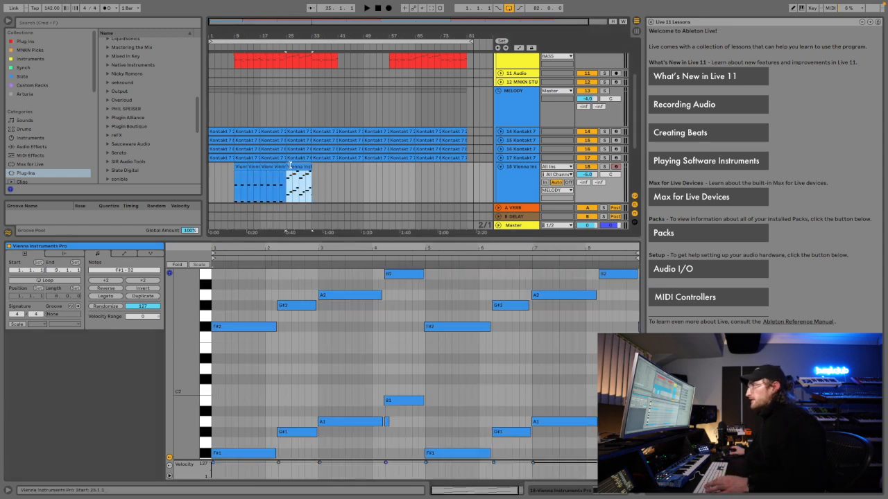
click(311, 364)
key(ctrl+a)
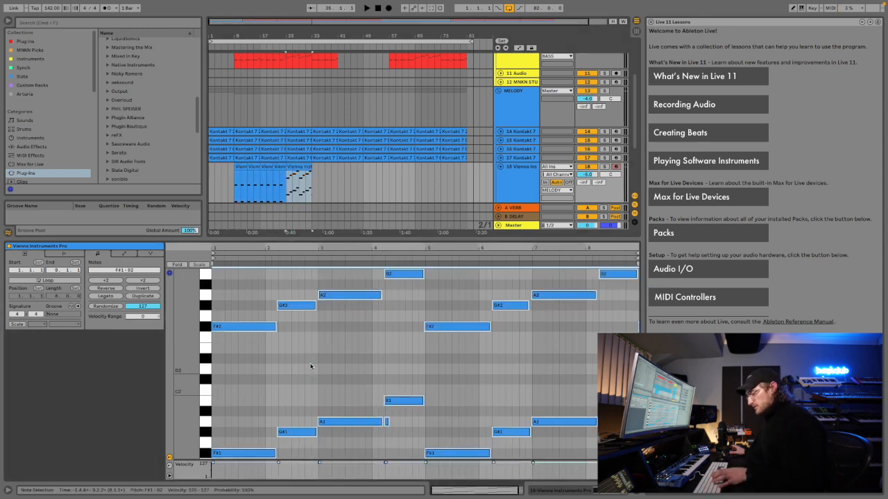
key(super+u)
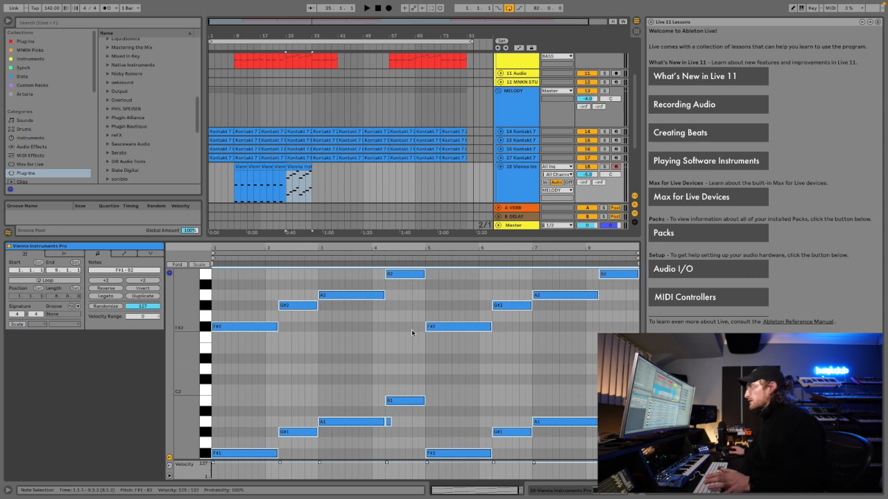
click(389, 422)
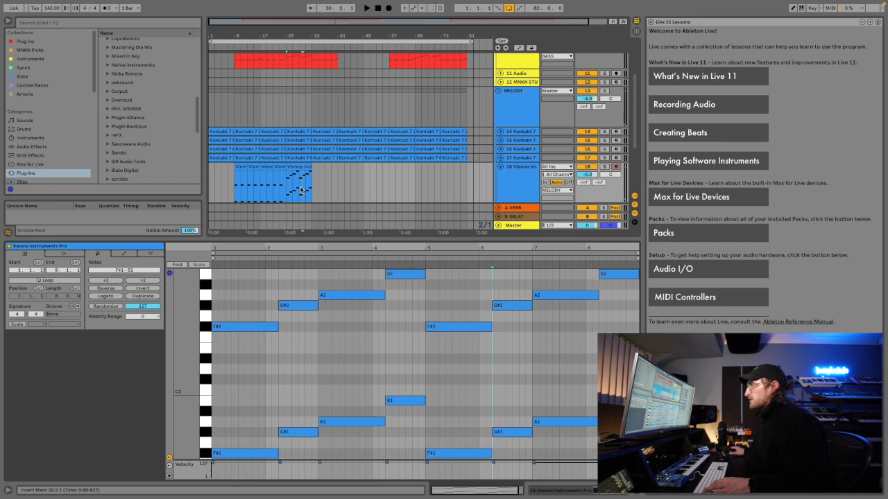
Copy the Vienna Instruments clips on track 18 across the rest of the arrangement to past bar 81 and play it back
click(278, 167)
shift+click(262, 166)
drag(473, 176, 469, 175)
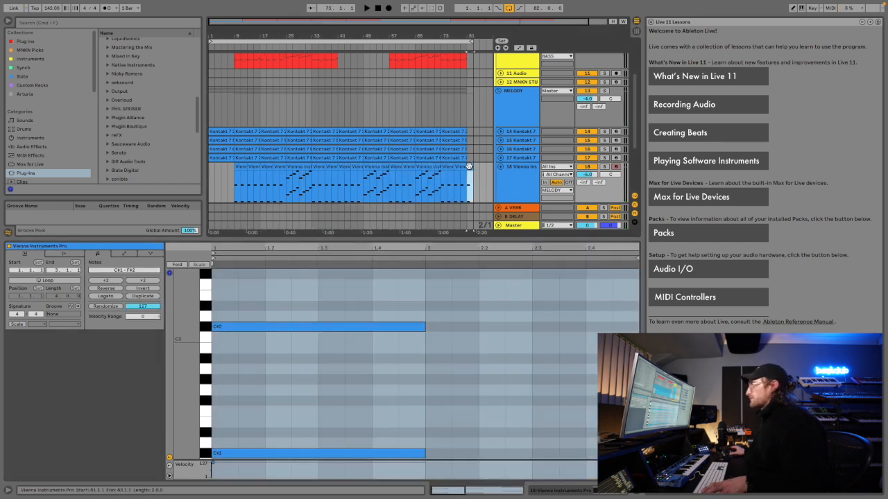
key(space)
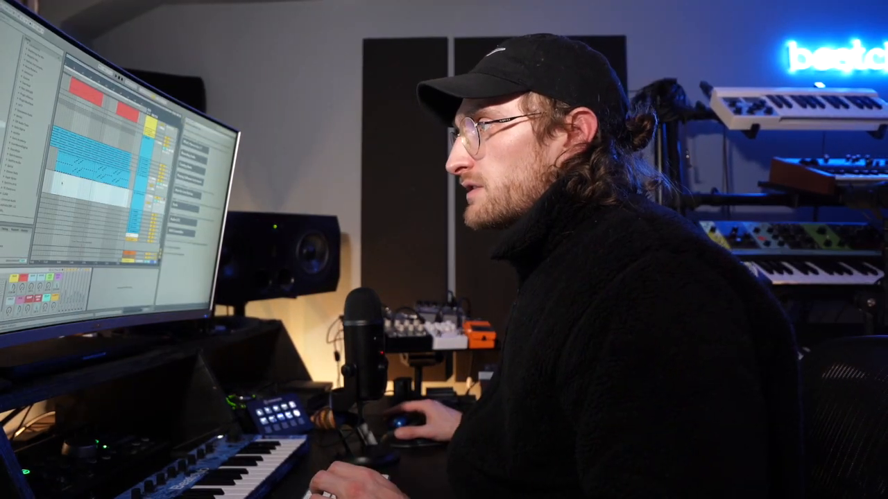
double_click(62, 183)
key(Delete)
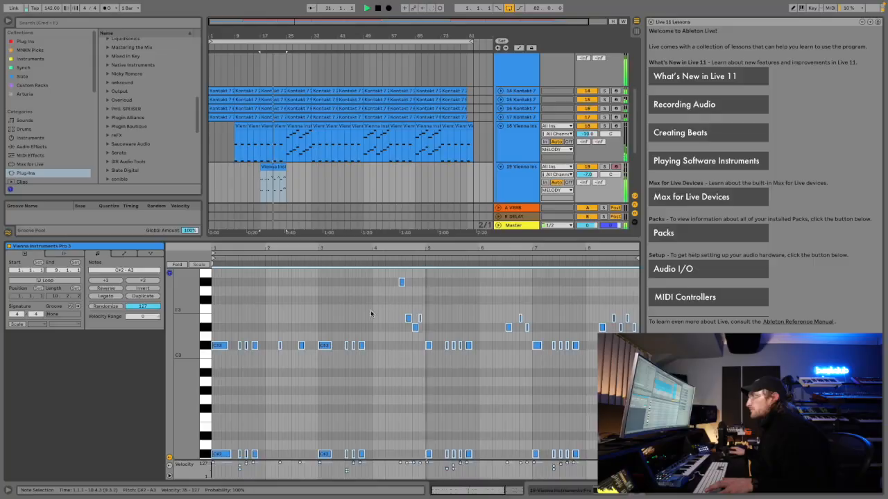
Shift the short F#1 note in bar 13 of the track 19 clip slightly later, and select the short C#3 note in bar 15
click(420, 317)
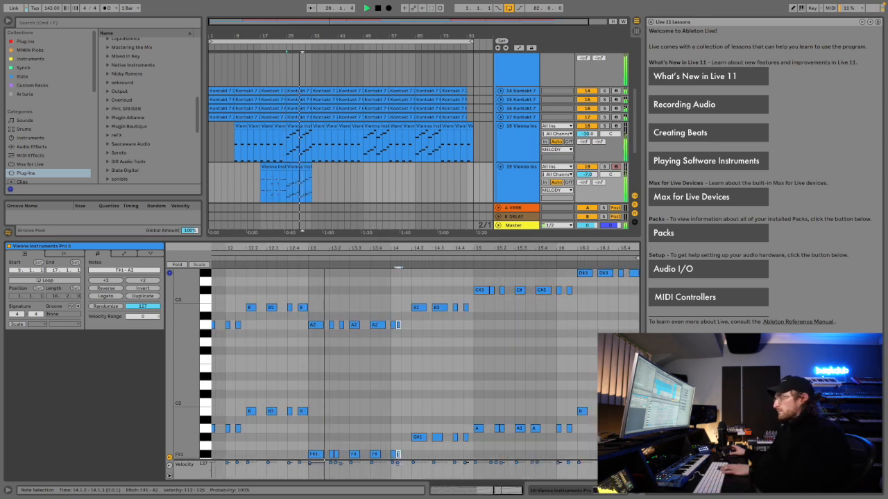
drag(336, 455, 341, 454)
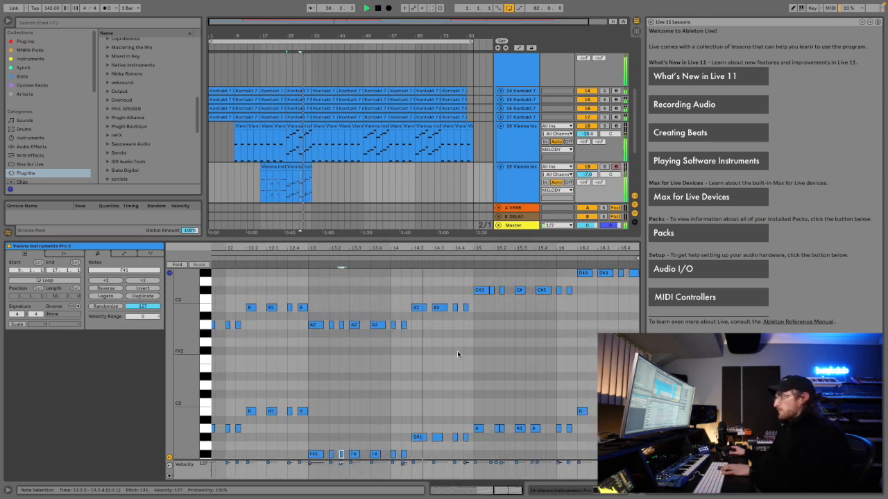
drag(489, 278, 506, 295)
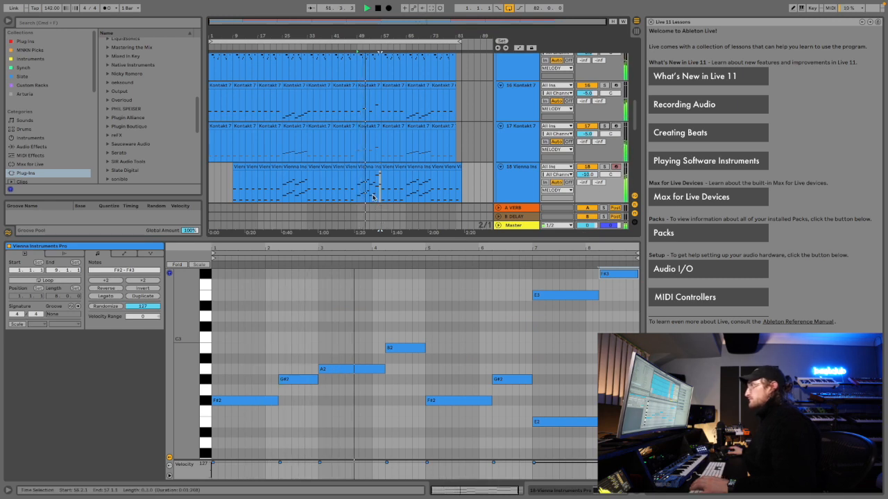
Select the track 19 clip at bar 49, hide the clip detail view, and collapse the tracks in the MELODY group
scroll(373, 197, down, 2)
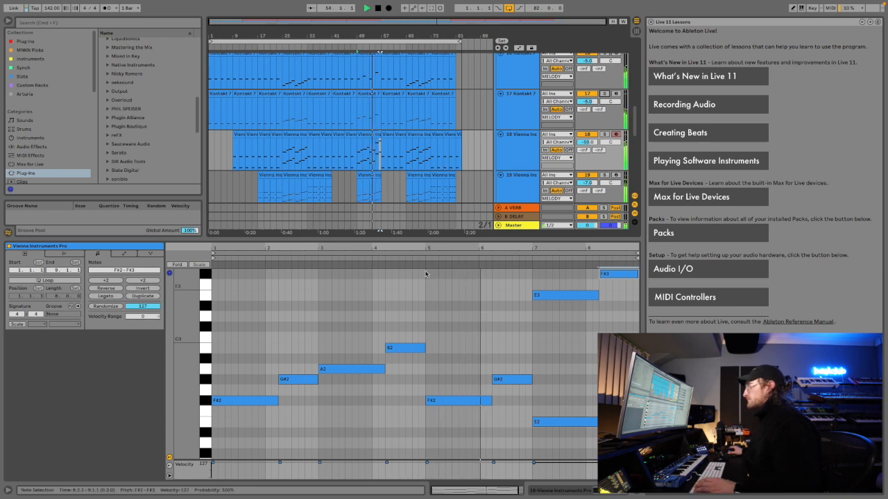
click(375, 174)
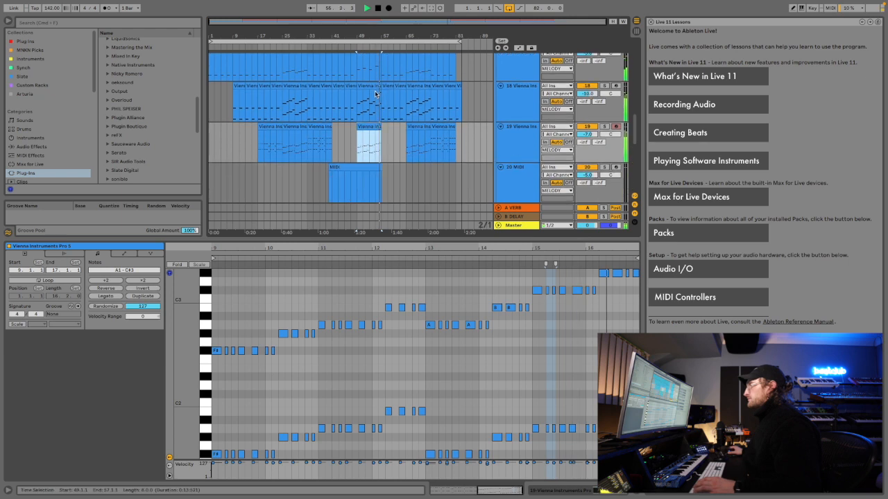
key(ctrl+alt+l)
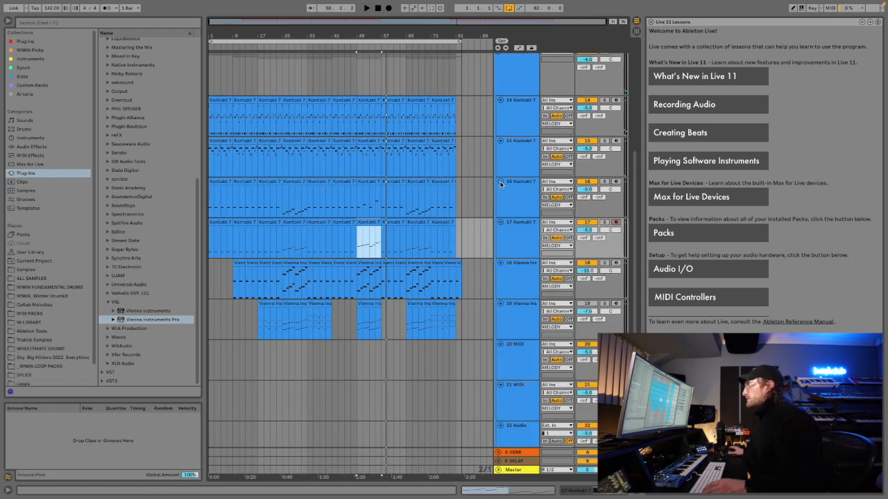
alt+click(501, 182)
scroll(333, 144, up, 5)
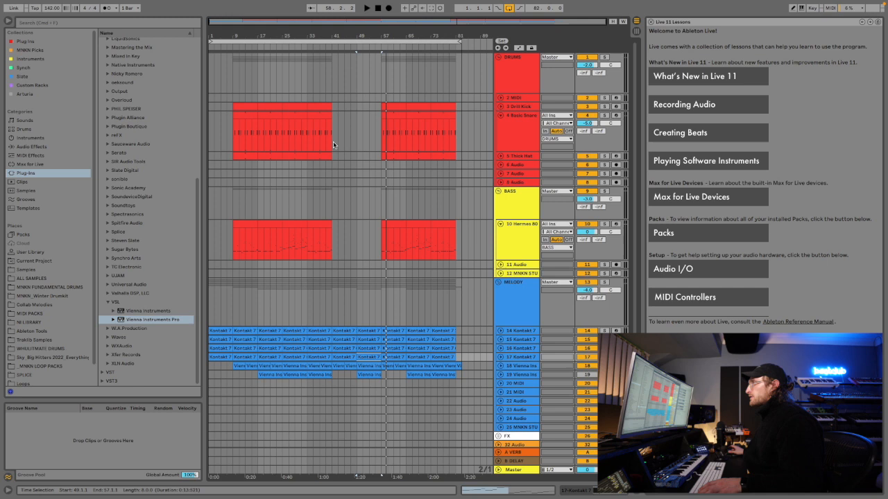
Collapse the track groups, expand only the FX group, and fold its audio tracks to minimum height
alt+click(498, 193)
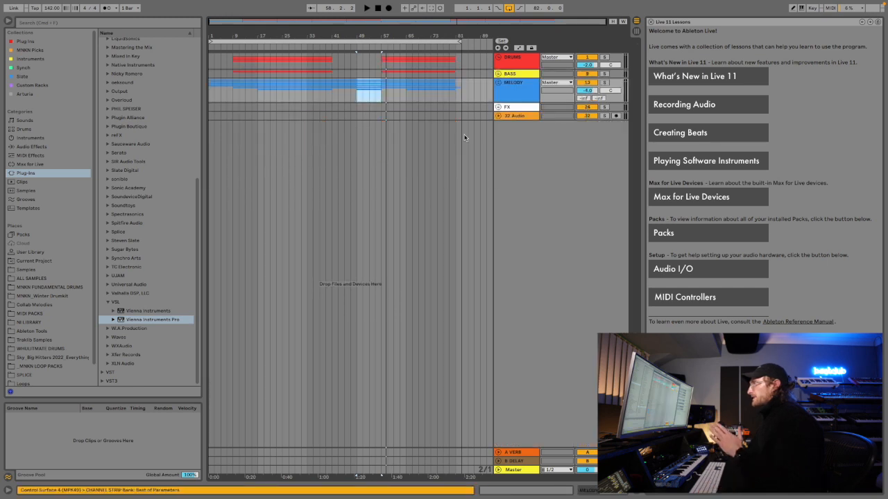
click(497, 107)
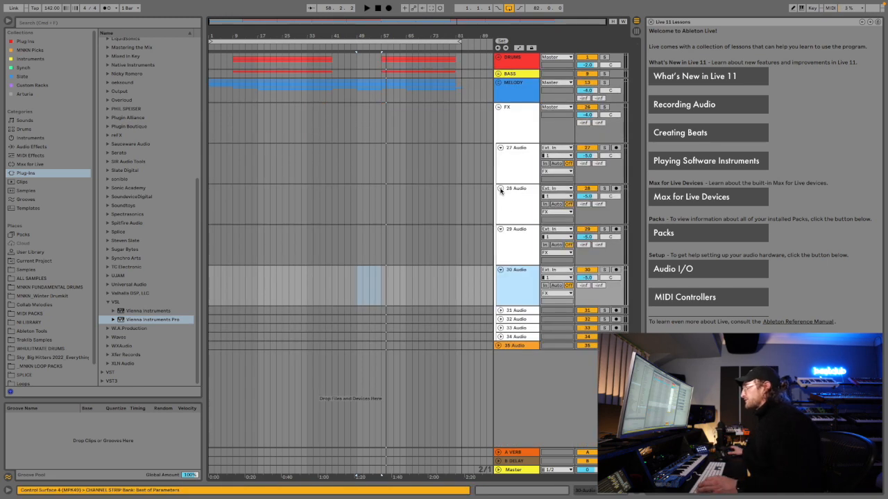
alt+click(500, 189)
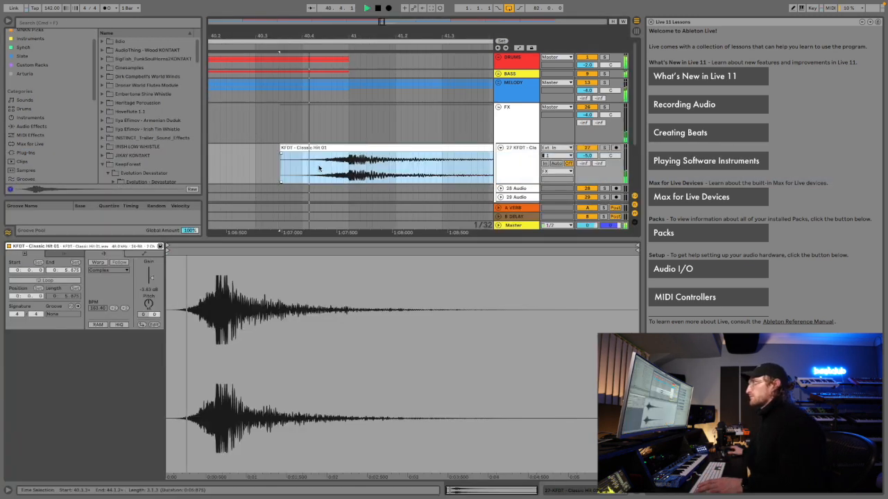
Position the KFDT - Classic Hit 07 v2 clip on track 28 just before bar 25 and audition it
drag(355, 35, 354, 3)
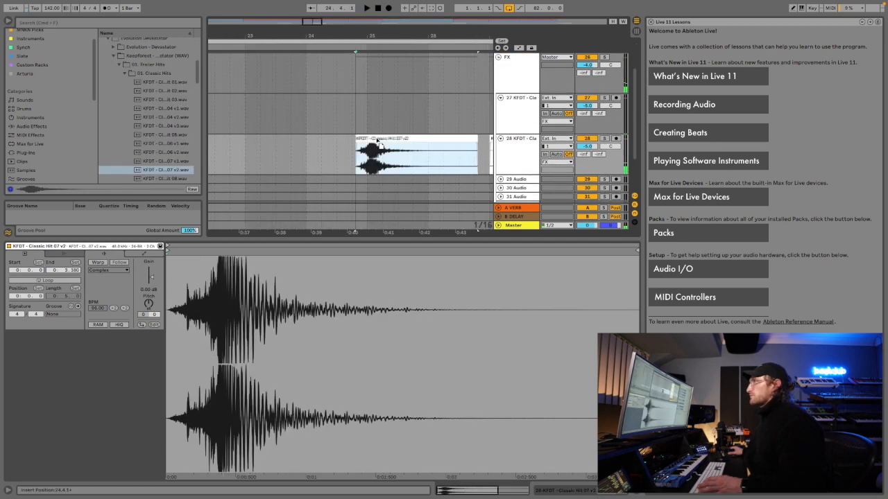
drag(378, 141, 377, 140)
key(space)
key(space)
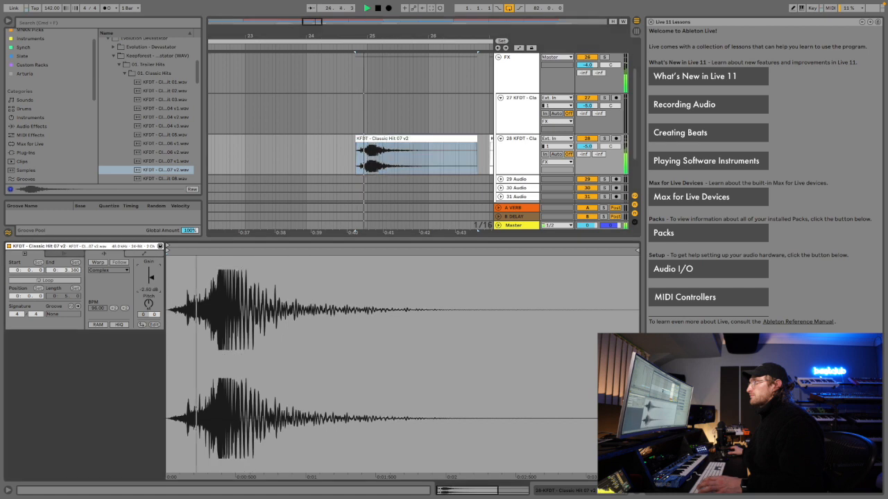
drag(314, 36, 301, 11)
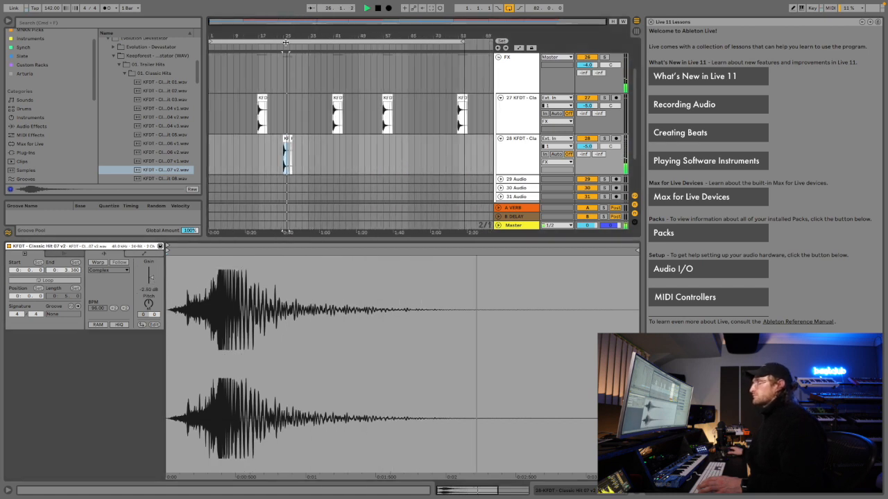
drag(290, 138, 295, 138)
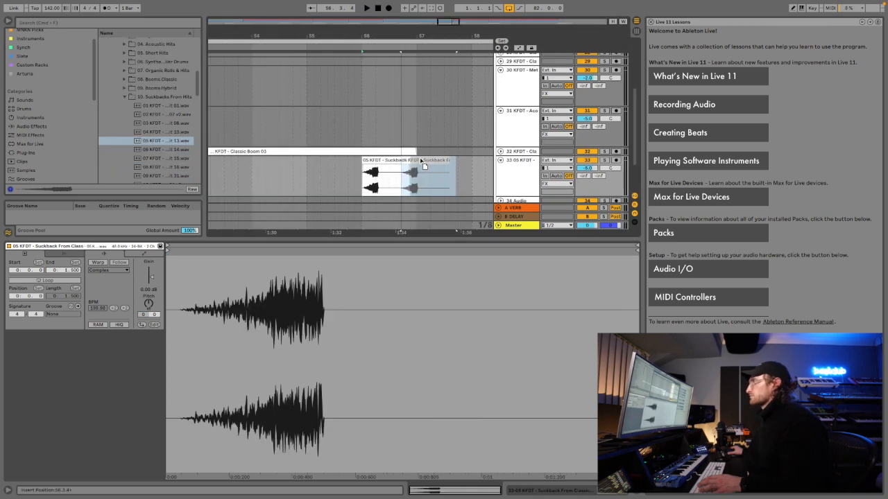
Move the 05 KFDT - Suckback clip on track 33 to lead into bar 57, audition it, and adjust the track volume
drag(420, 160, 419, 159)
key(space)
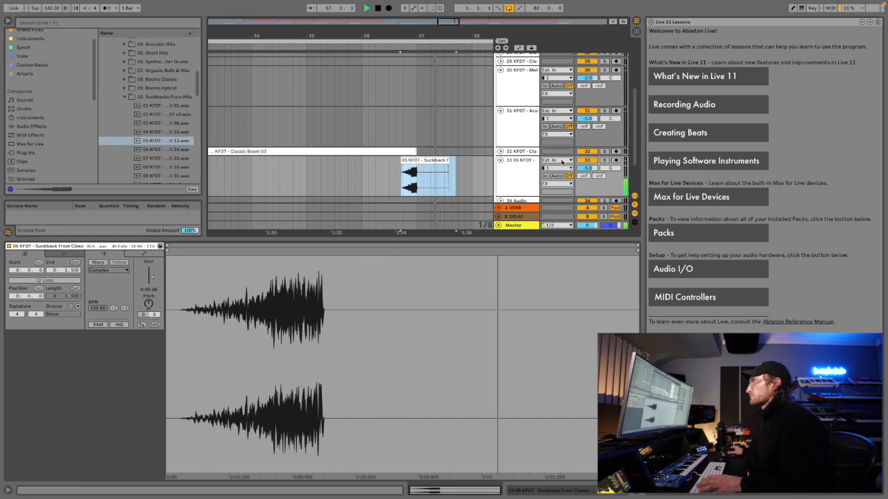
key(space)
drag(586, 167, 586, 169)
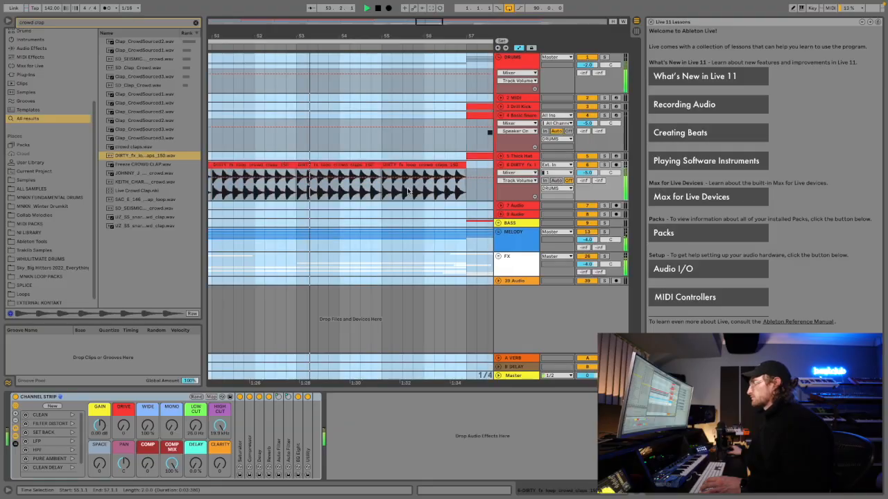
Hide the automation lanes and place the insert marker at bar 55 on the crowd clap loop of track 6
click(381, 200)
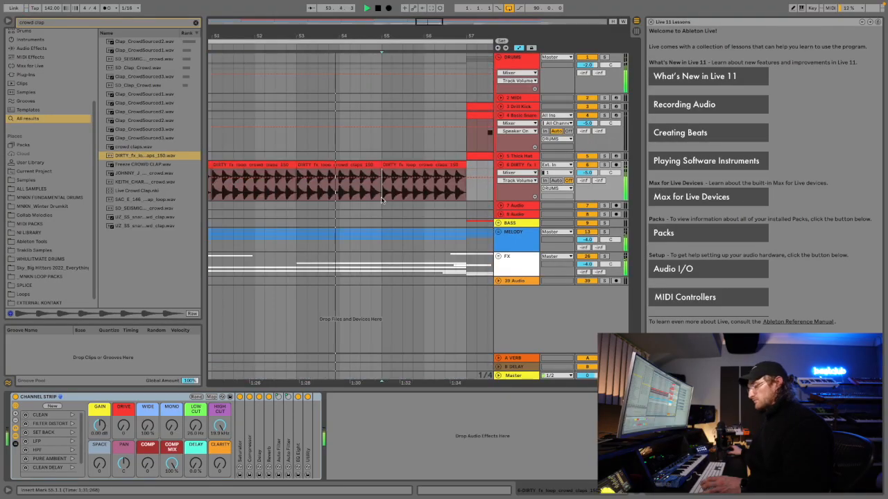
click(382, 199)
key(ctrl+a)
click(382, 197)
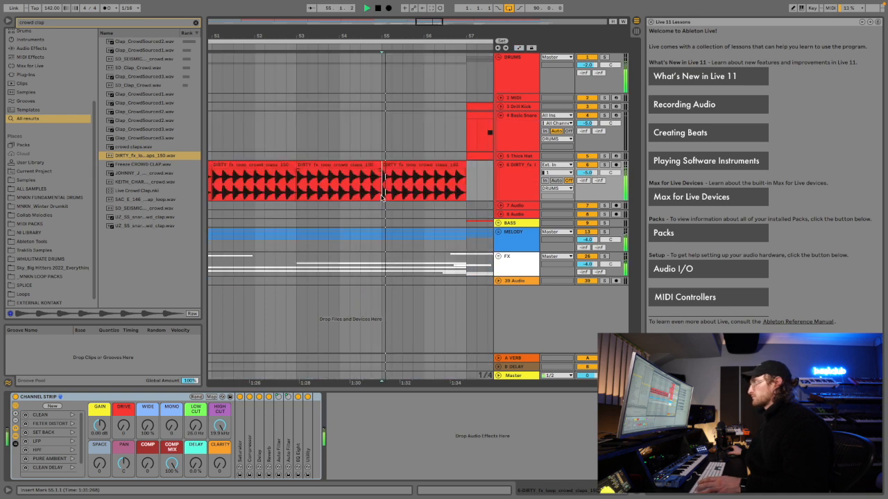
key(ctrl+z)
key(space)
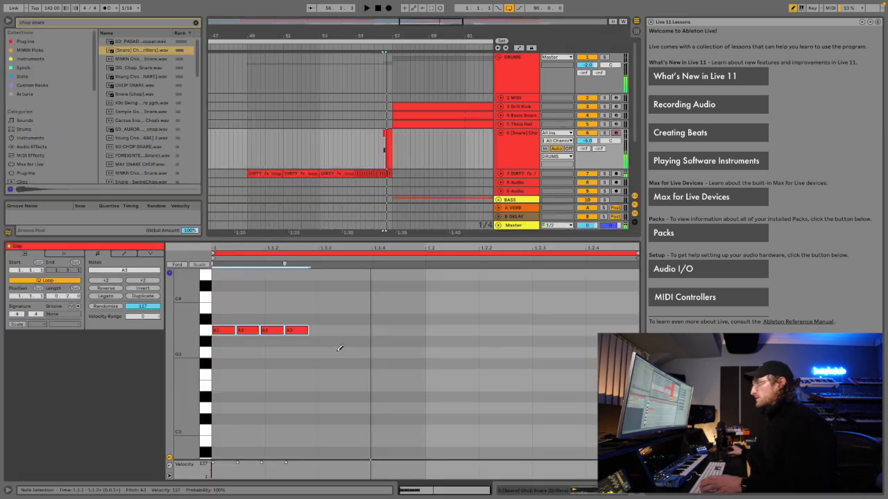
Draw a descending chop snare roll after the four A3 notes: two G3 notes from 1.1.3, then E3, C#3 and G#2
click(338, 350)
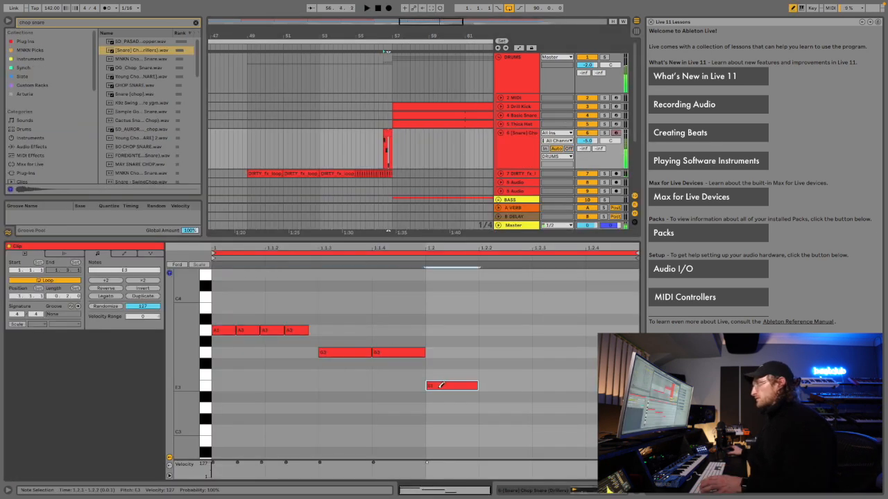
click(505, 416)
scroll(555, 423, down, 2)
click(572, 433)
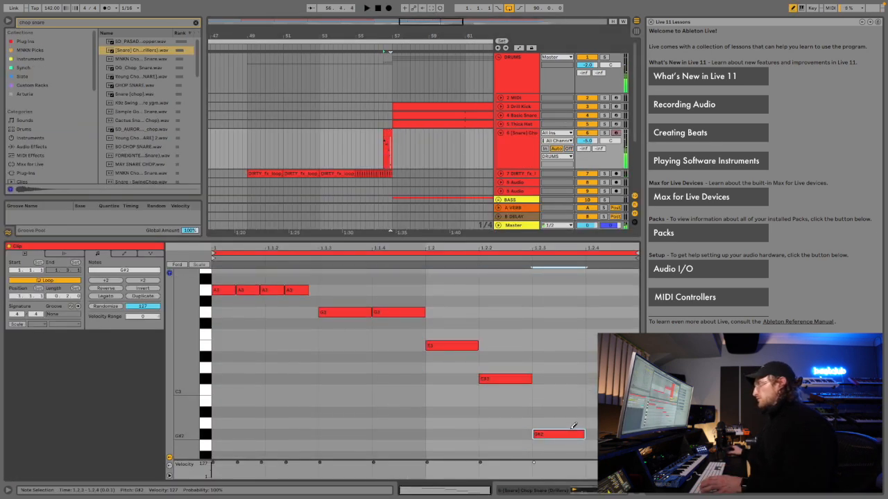
Audition the descending snare roll and raise the chop snare track's volume to 3.0 dB
key(space)
key(space)
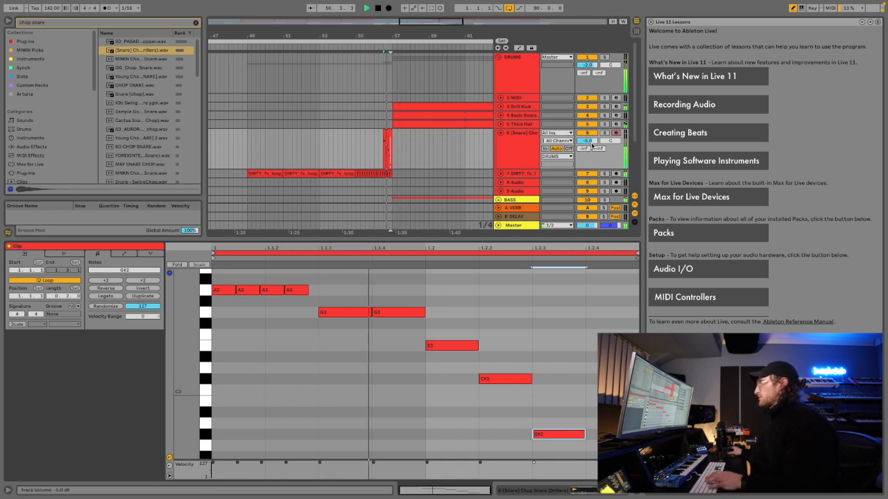
drag(591, 143, 591, 141)
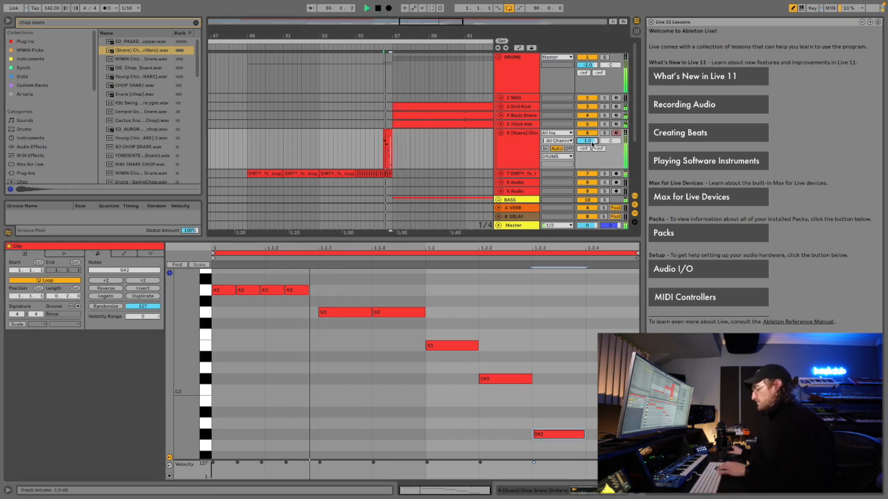